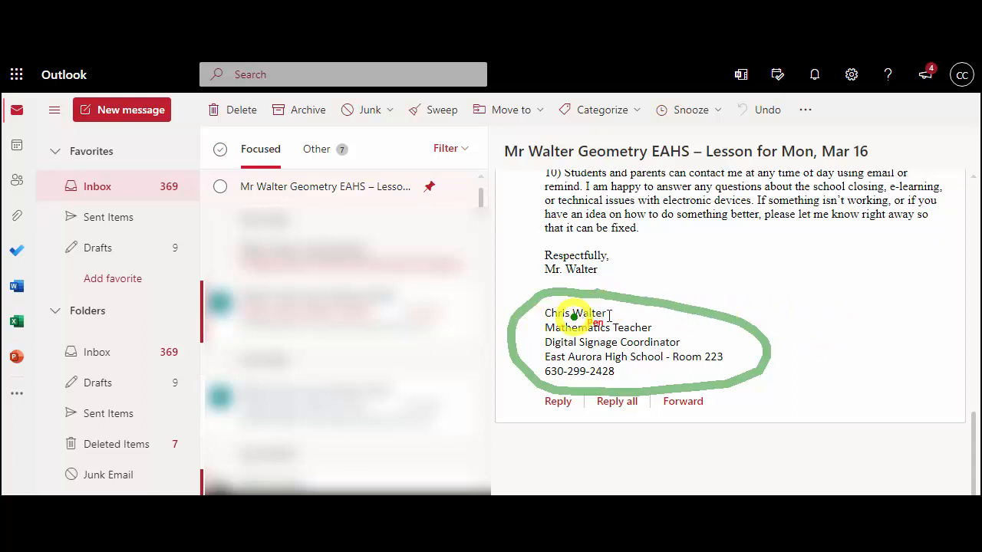
# Open the full Outlook mail settings at the Compose and reply section for email signatures
pyautogui.press('Escape')
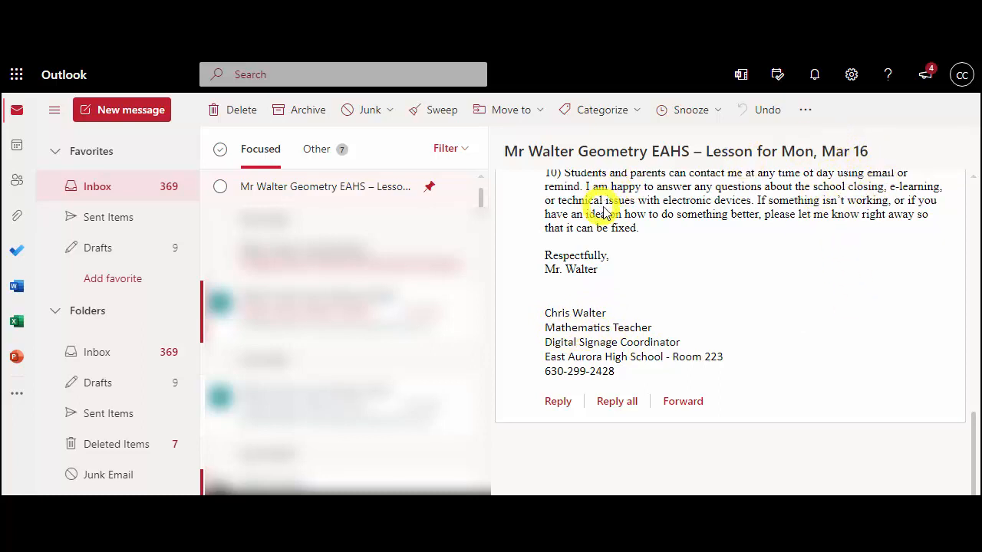
pyautogui.click(851, 77)
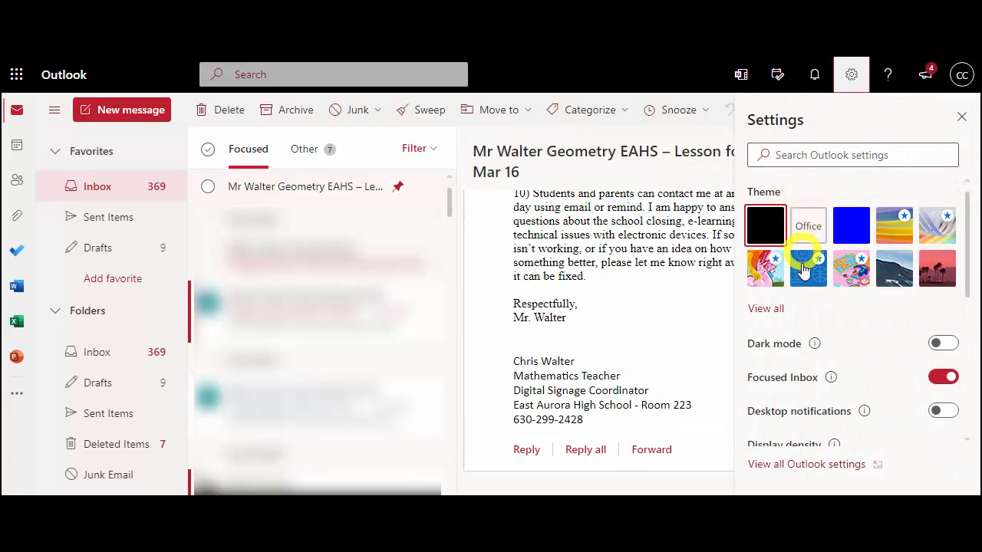
pyautogui.click(835, 465)
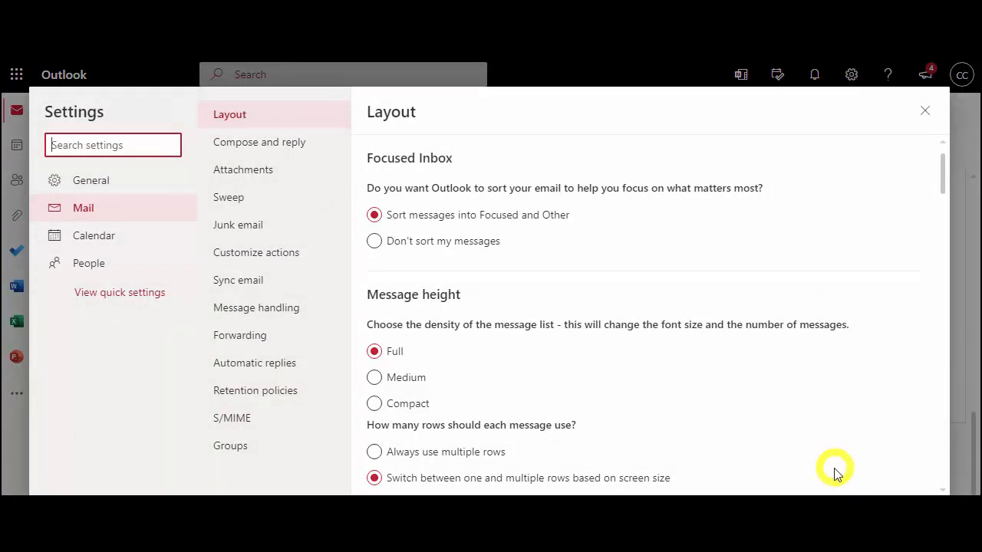
pyautogui.click(264, 146)
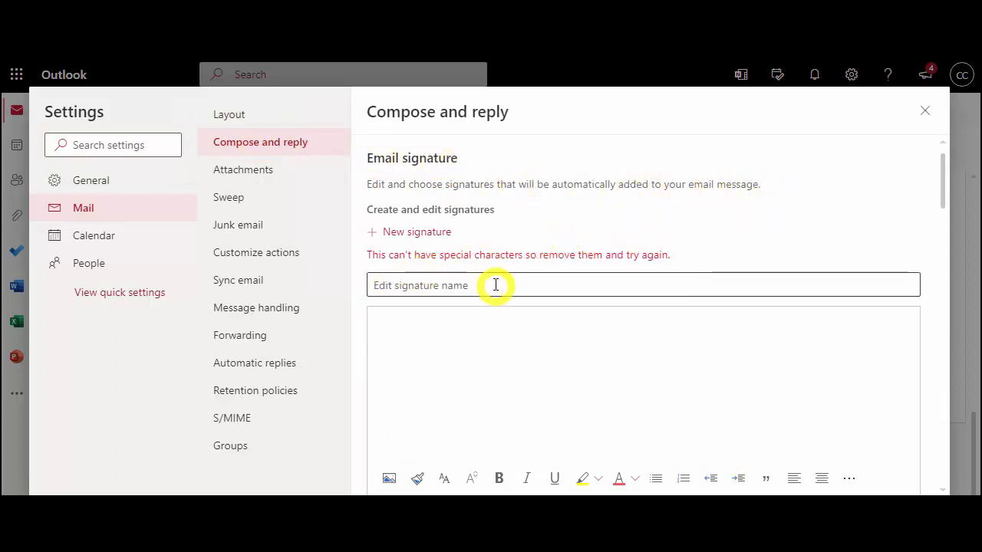
# Name the new email signature "Spring 2022"
pyautogui.click(468, 285)
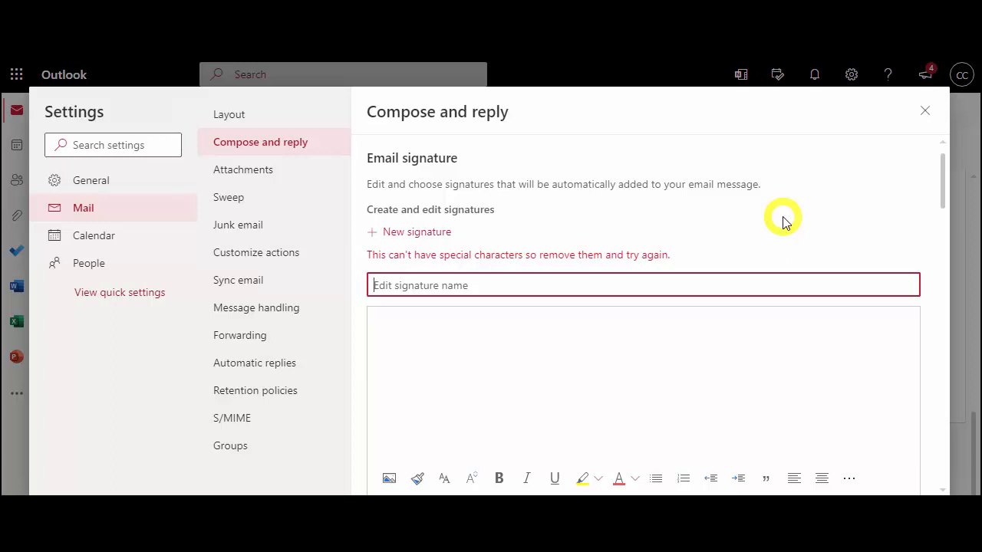
pyautogui.write('Spring')
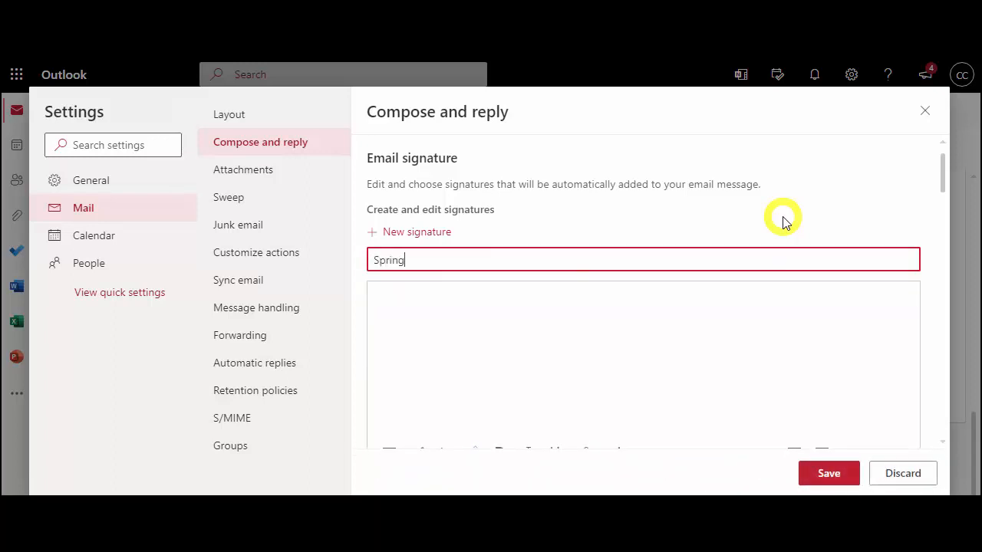
pyautogui.write(' 2022')
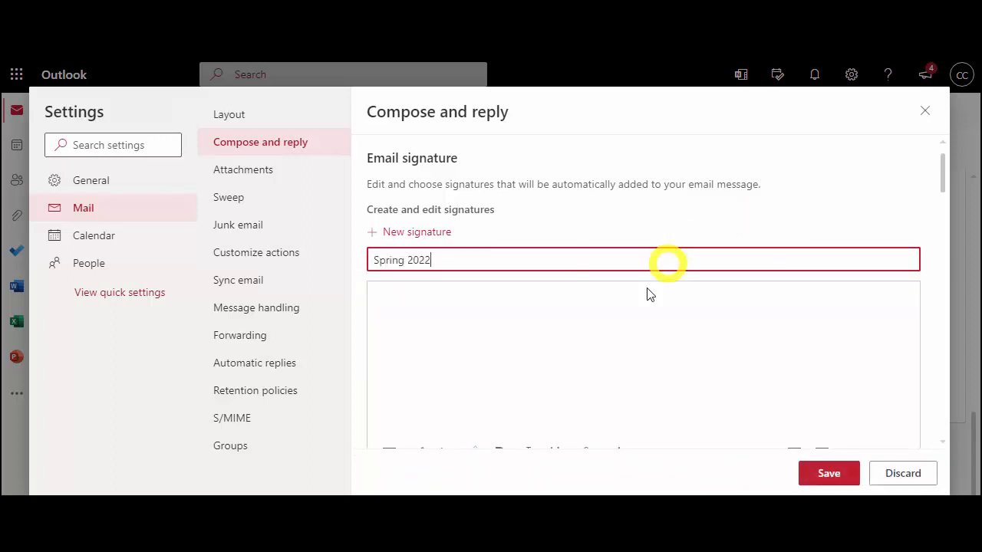
# Enter the signature lines First Last Name Here, Class of 2026, P1 Math, P2 Science, P3 History, P4 English, P5 Band, P6 Study Hall and P7 Spanish
pyautogui.click(559, 321)
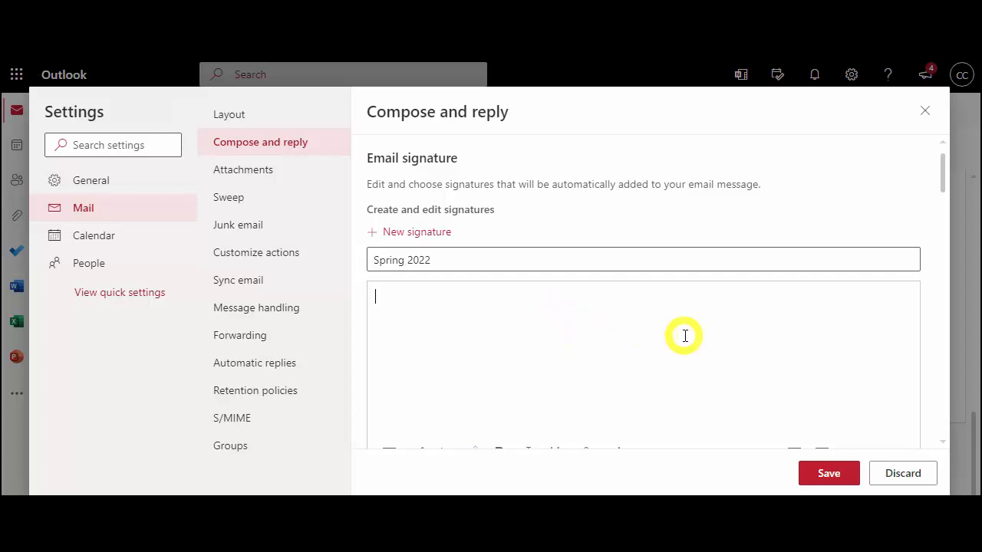
pyautogui.write('First Last Name Here Class of 2026 P1 Math P2 Science P3 History P4 English P5 Band P6 Study Hall P7 Spanish')
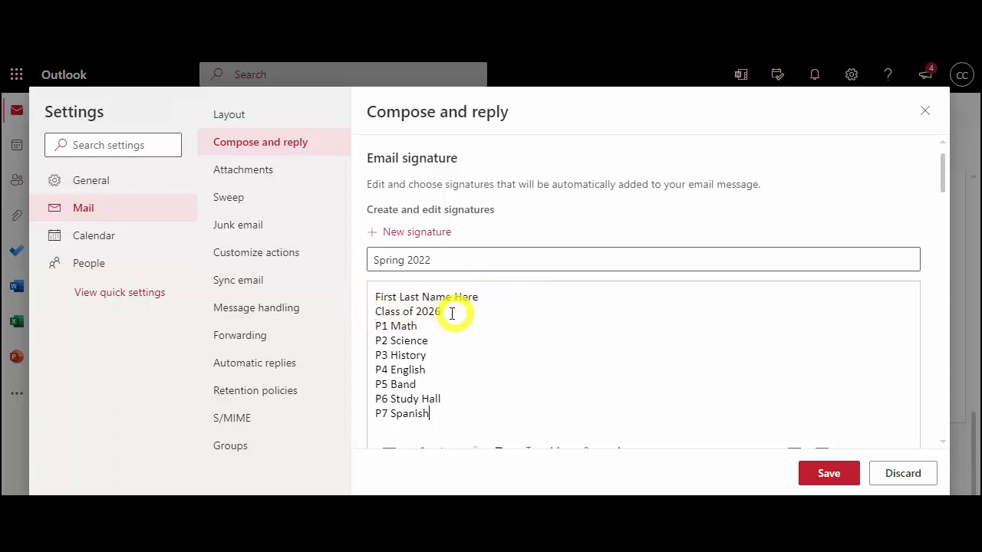
pyautogui.moveTo(448, 311); pyautogui.dragTo(375, 311)
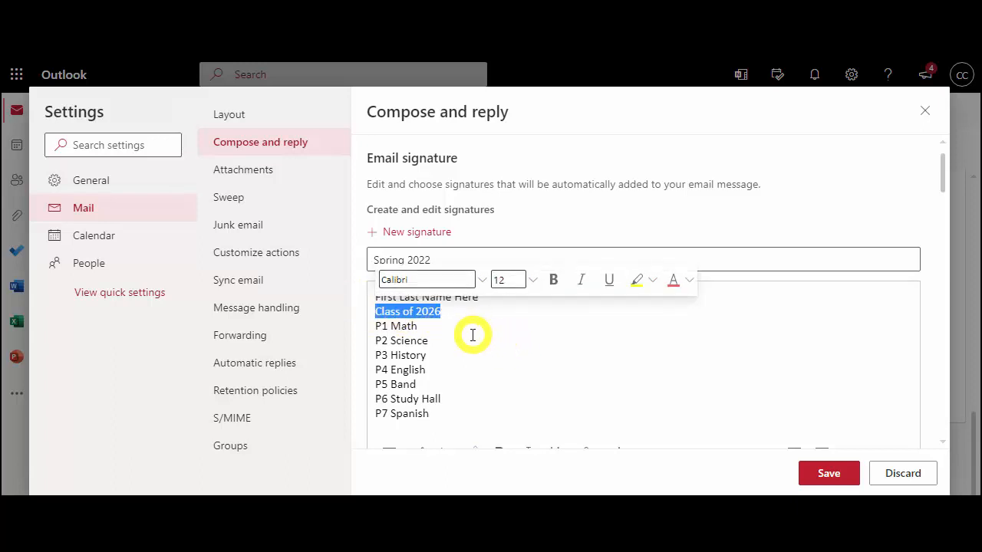
pyautogui.click(422, 354)
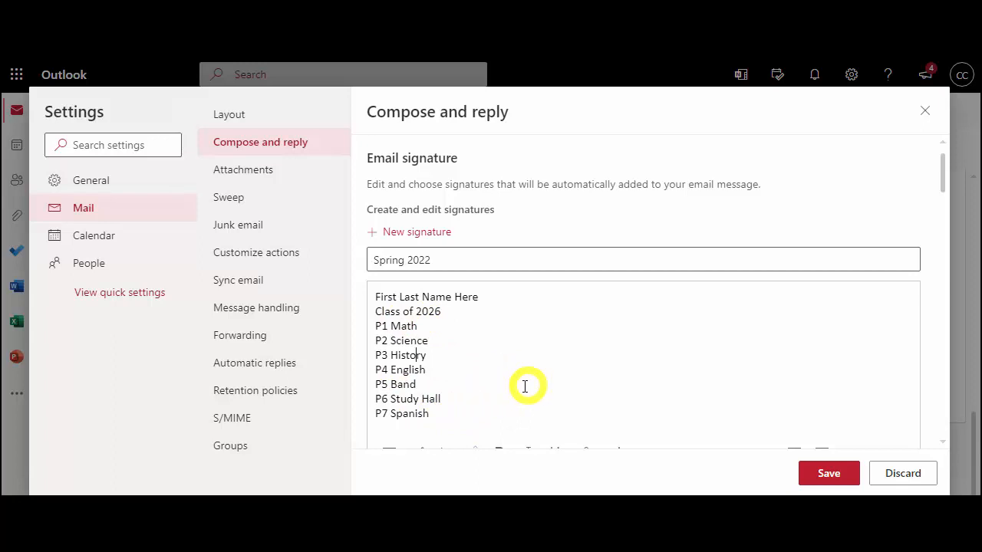
# Make all the signature text bold and red, and save the signature
pyautogui.scroll(-2, 744, 226)
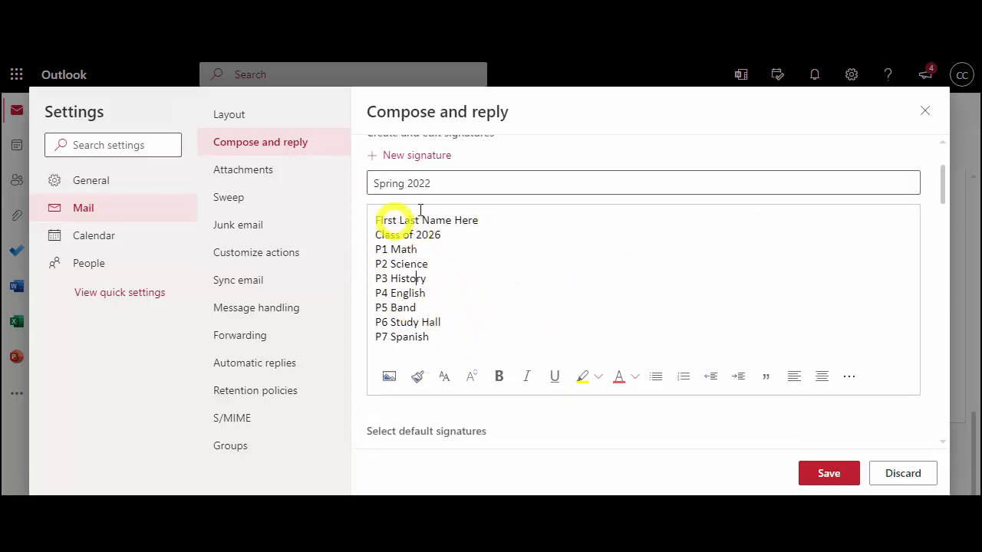
pyautogui.moveTo(442, 335); pyautogui.dragTo(375, 219)
pyautogui.click(497, 377)
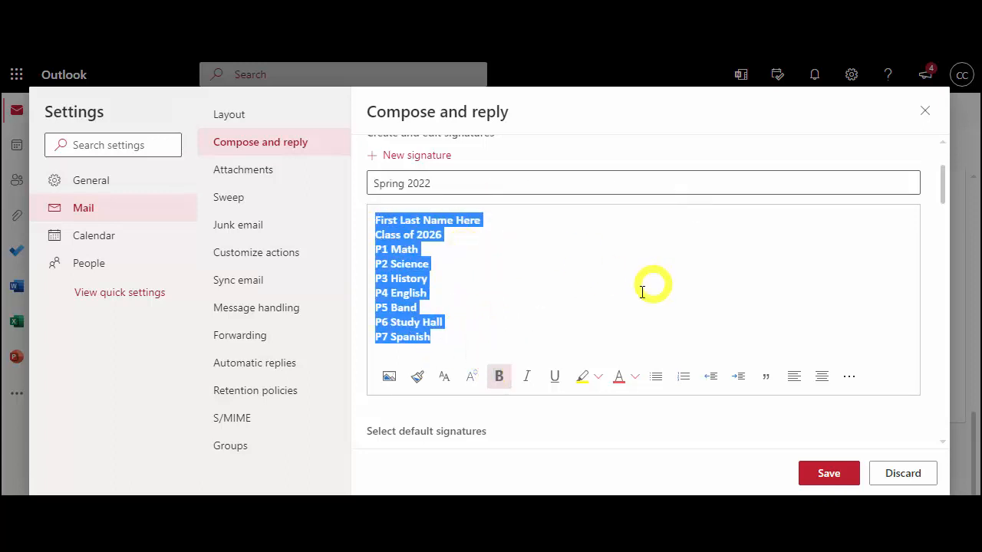
pyautogui.click(635, 377)
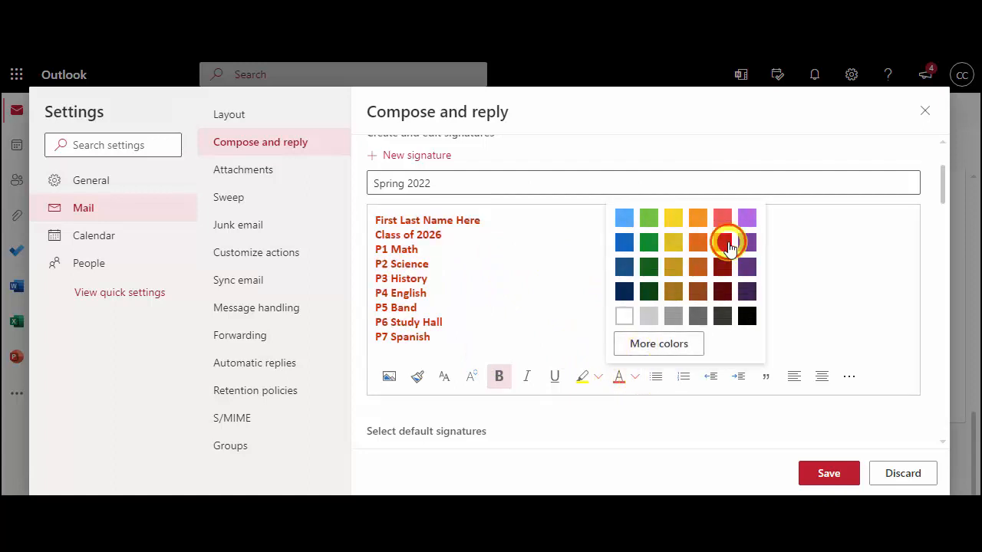
pyautogui.click(723, 243)
pyautogui.click(491, 265)
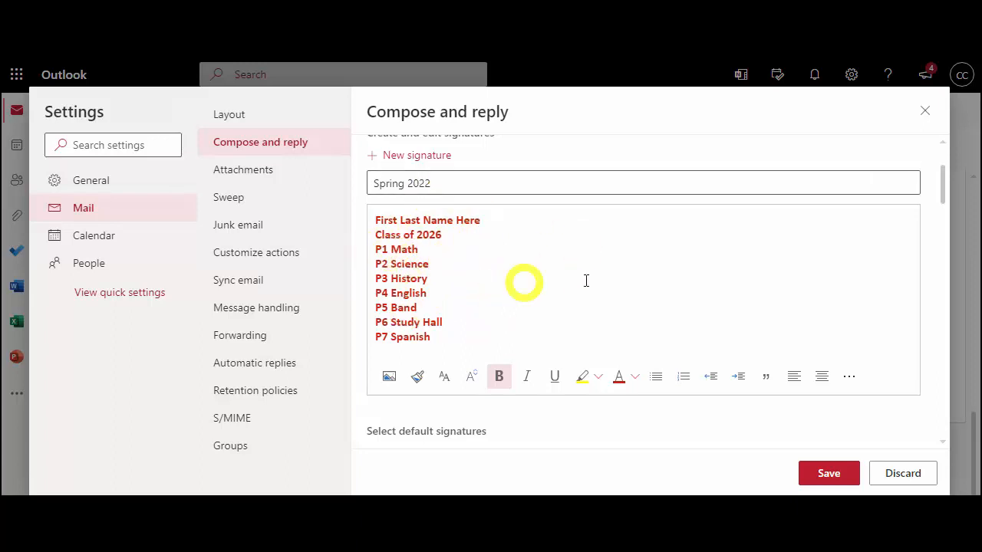
pyautogui.click(832, 475)
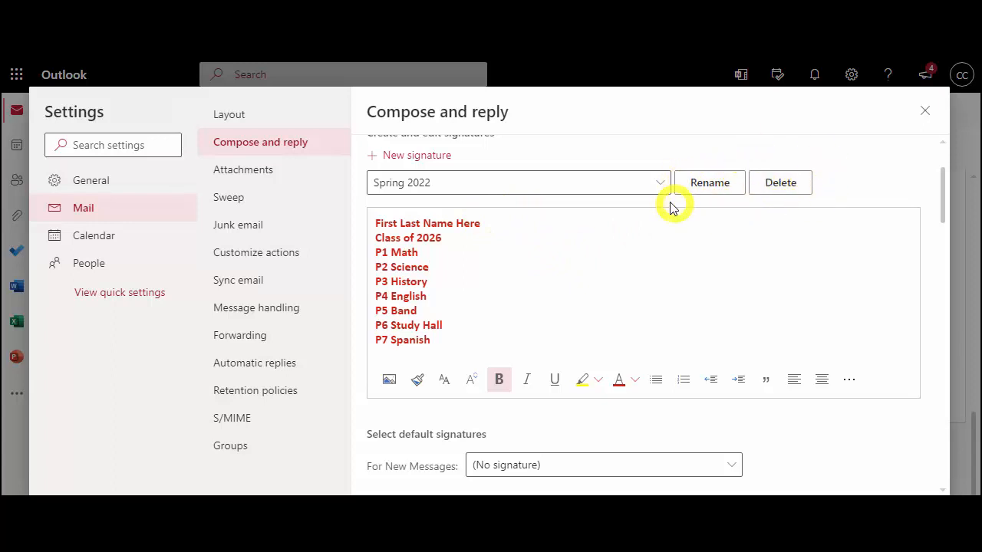
# Review the list of saved signatures and the default signature options for new messages and replies/forwards
pyautogui.scroll(2, 658, 224)
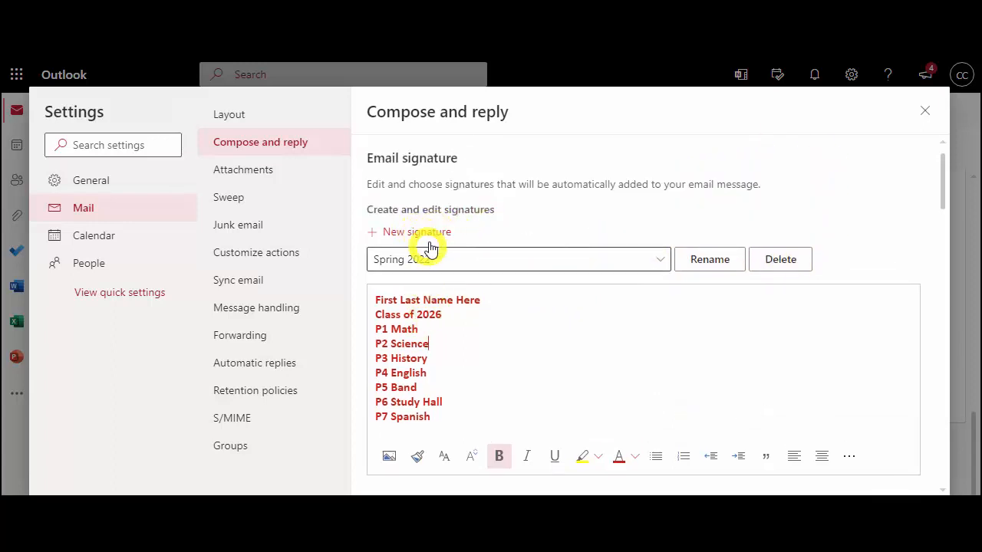
pyautogui.click(660, 260)
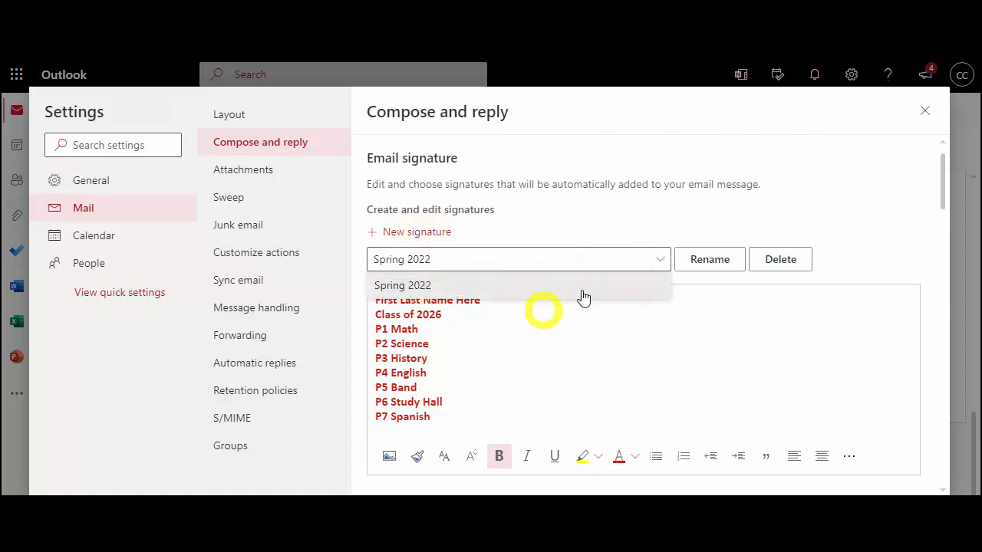
pyautogui.click(562, 327)
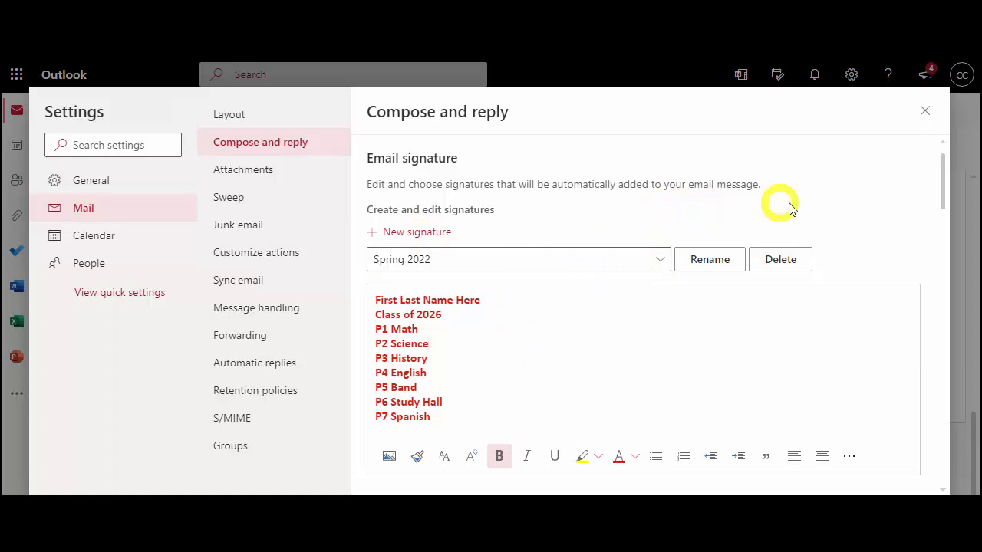
pyautogui.scroll(-1, 790, 207)
pyautogui.scroll(-1, 821, 220)
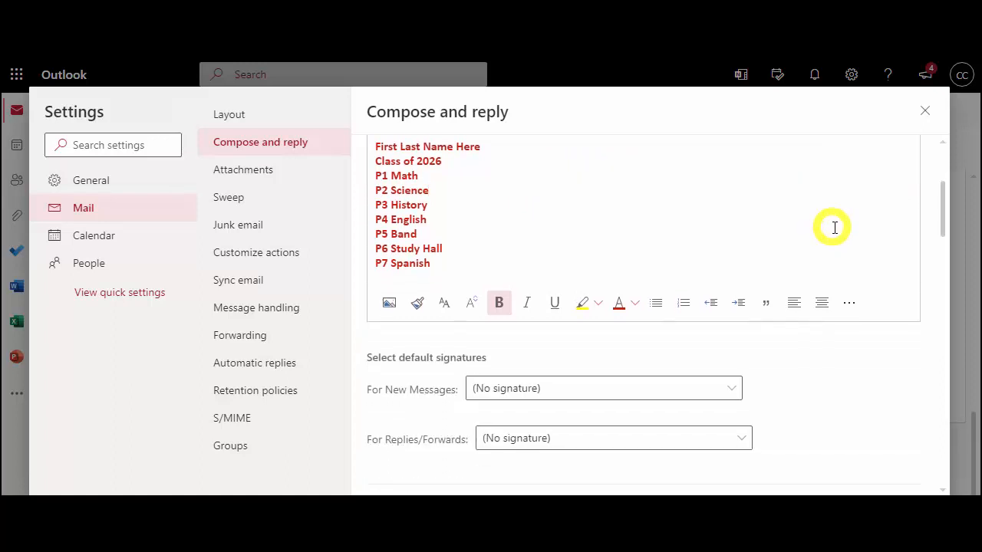
pyautogui.scroll(-1, 813, 238)
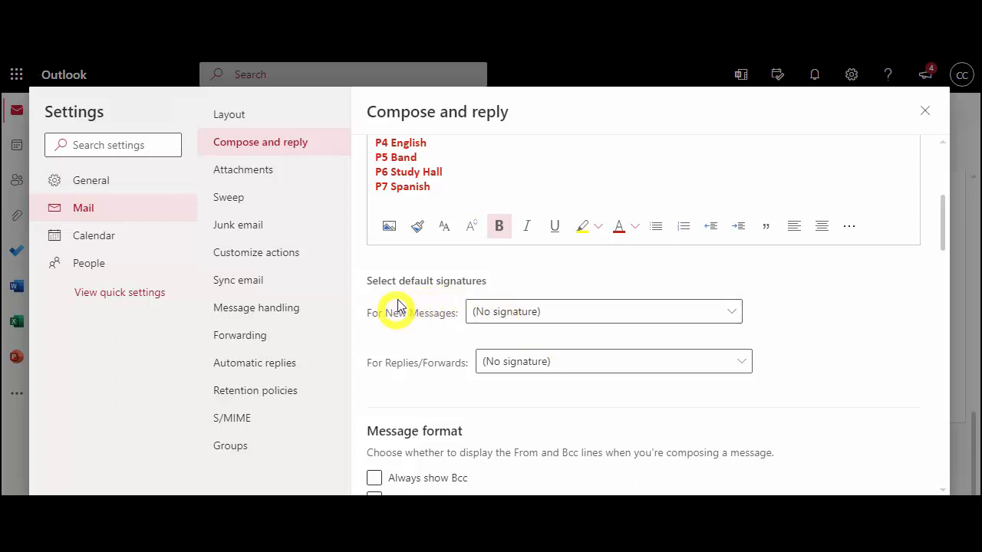
pyautogui.scroll(1, 478, 298)
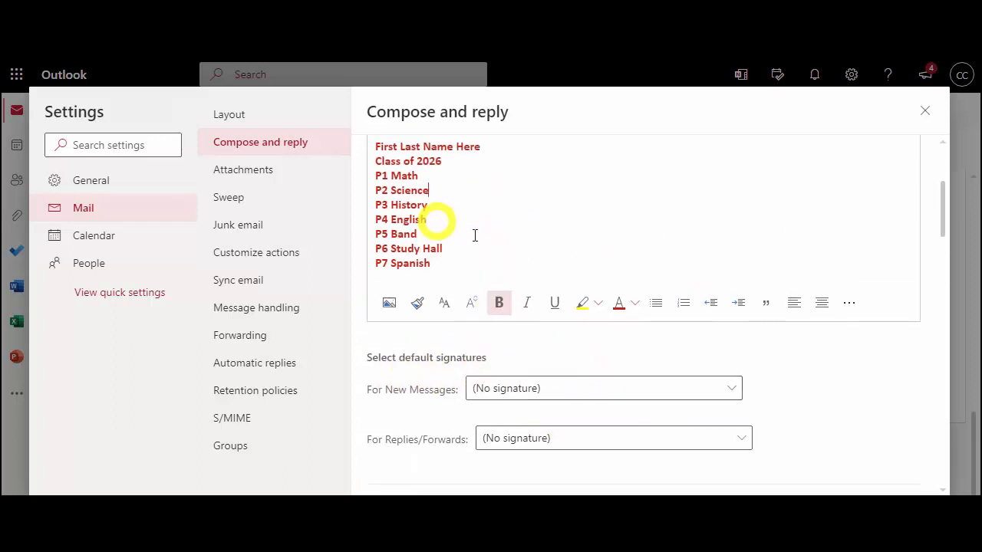
pyautogui.scroll(2, 474, 236)
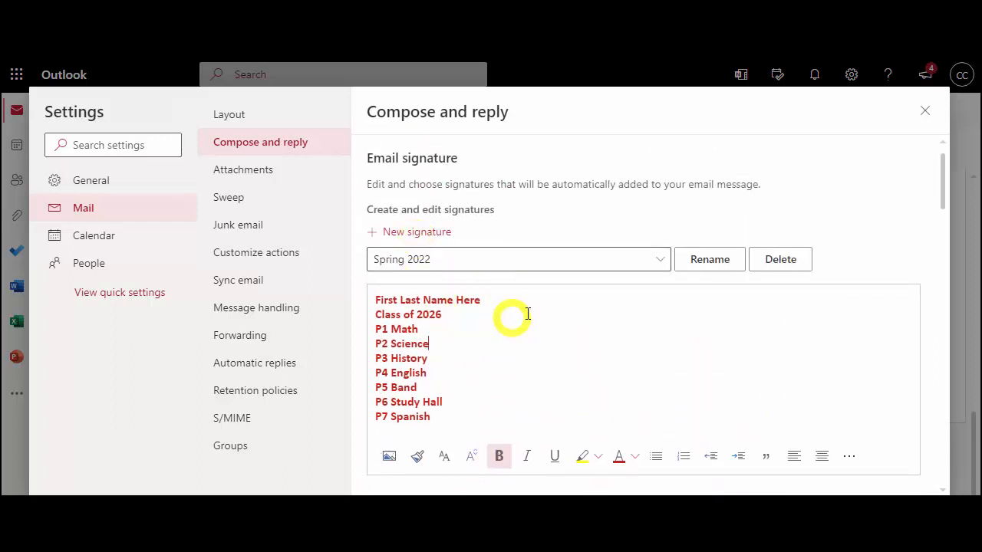
# Set Spring 2022 as the default signature for new messages and for replies/forwards, save the change and close the settings
pyautogui.scroll(-1, 537, 311)
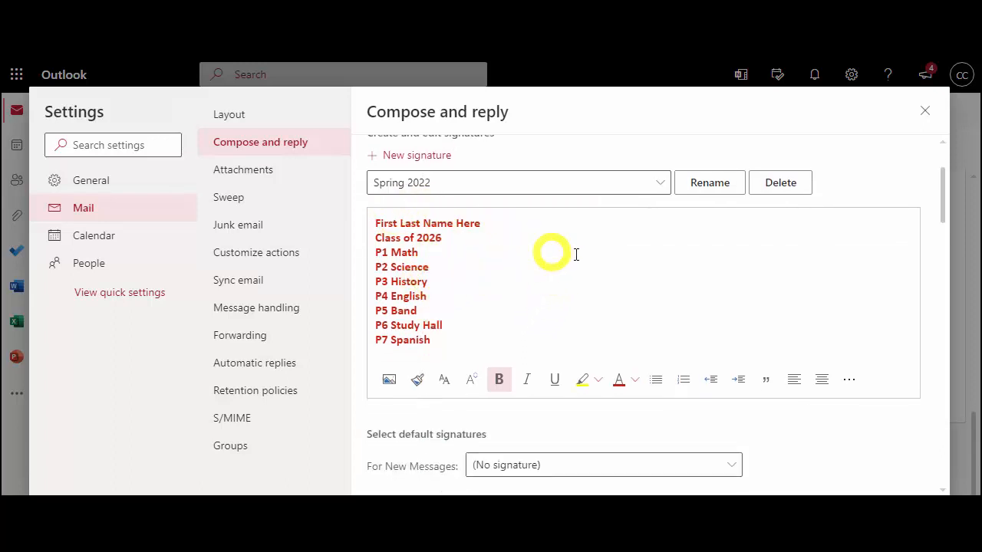
pyautogui.scroll(-2, 571, 259)
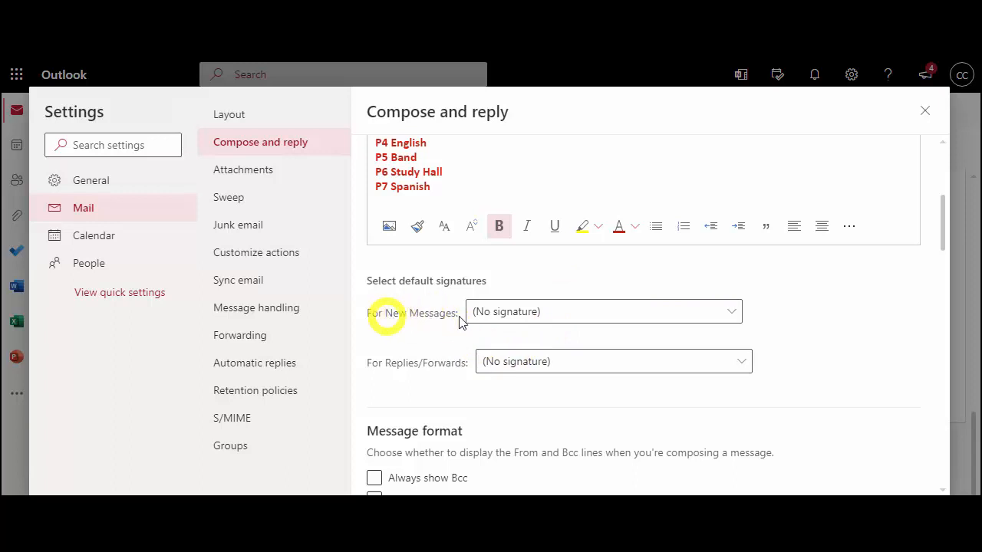
pyautogui.click(502, 313)
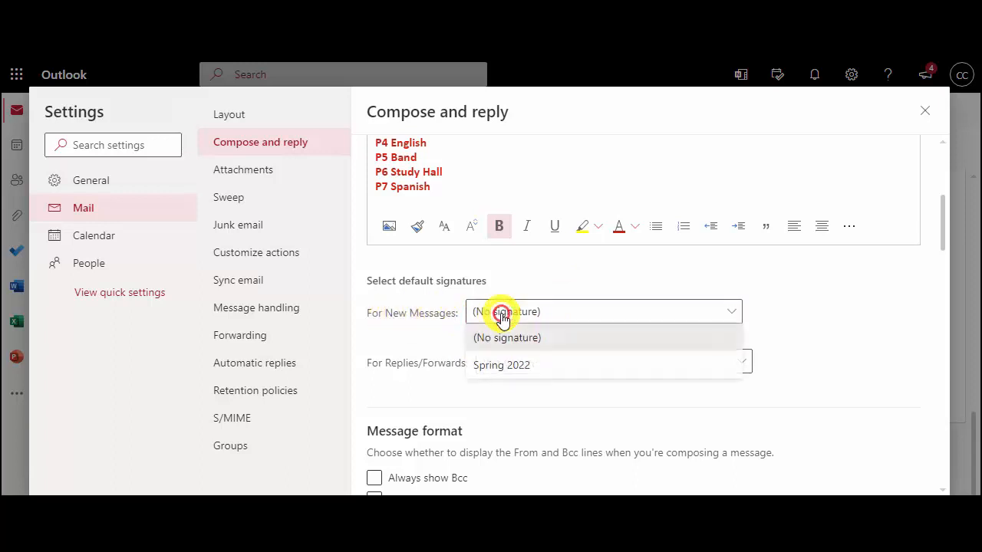
pyautogui.click(496, 368)
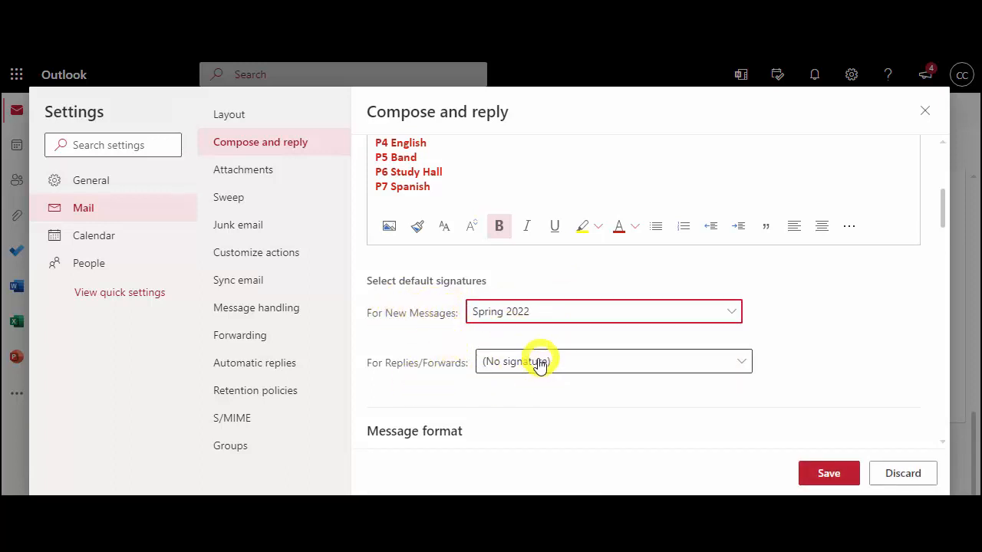
pyautogui.click(537, 363)
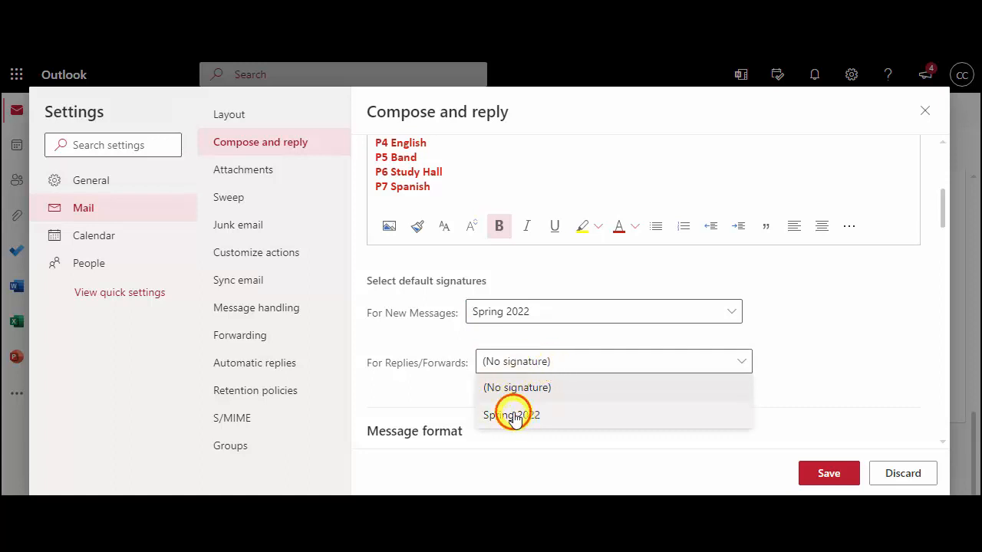
pyautogui.click(512, 415)
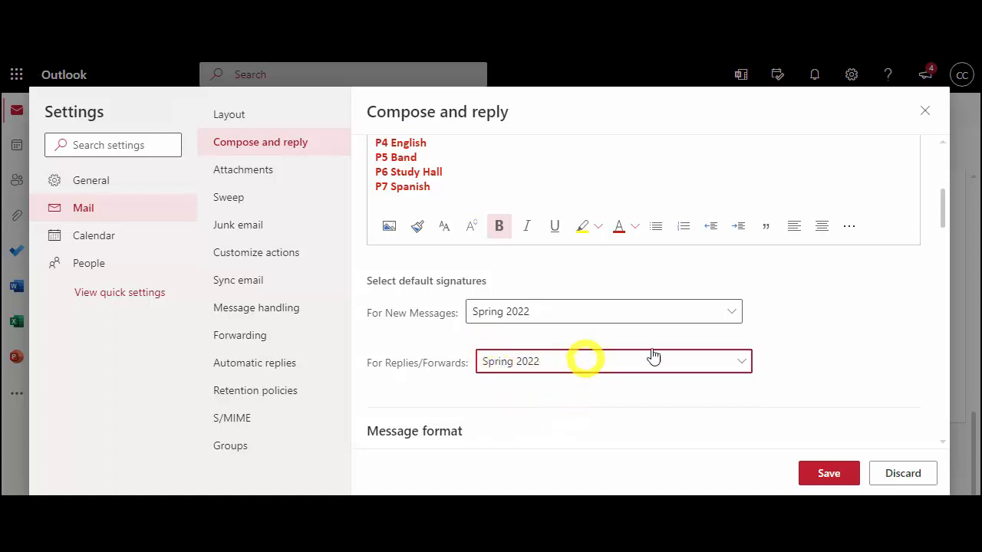
pyautogui.click(825, 473)
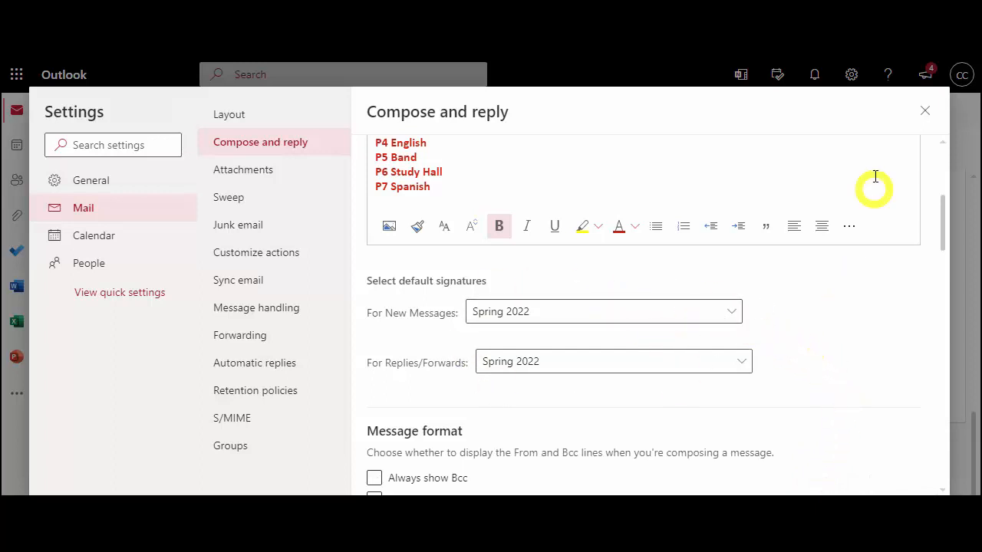
pyautogui.click(926, 112)
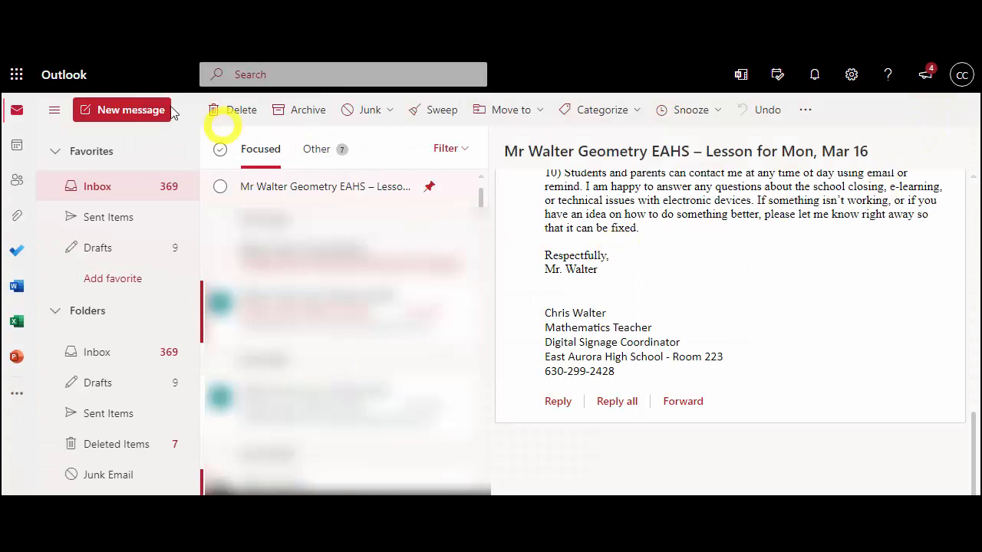
# Start a new message and check the signature in its body
pyautogui.click(119, 114)
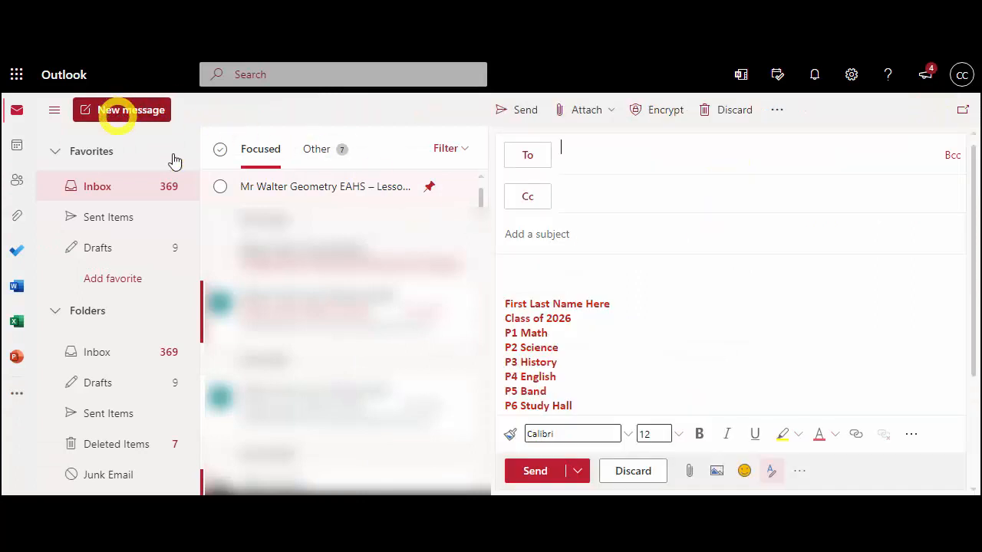
pyautogui.moveTo(518, 305)
pyautogui.mouseDown()
pyautogui.moveTo(575, 352)
pyautogui.moveTo(587, 390)
pyautogui.mouseUp()
pyautogui.click(552, 276)
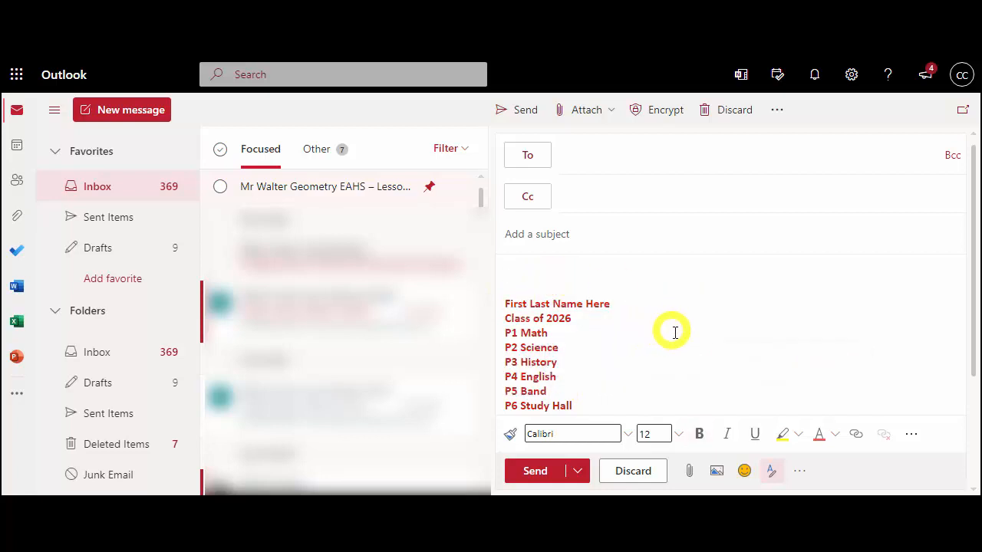